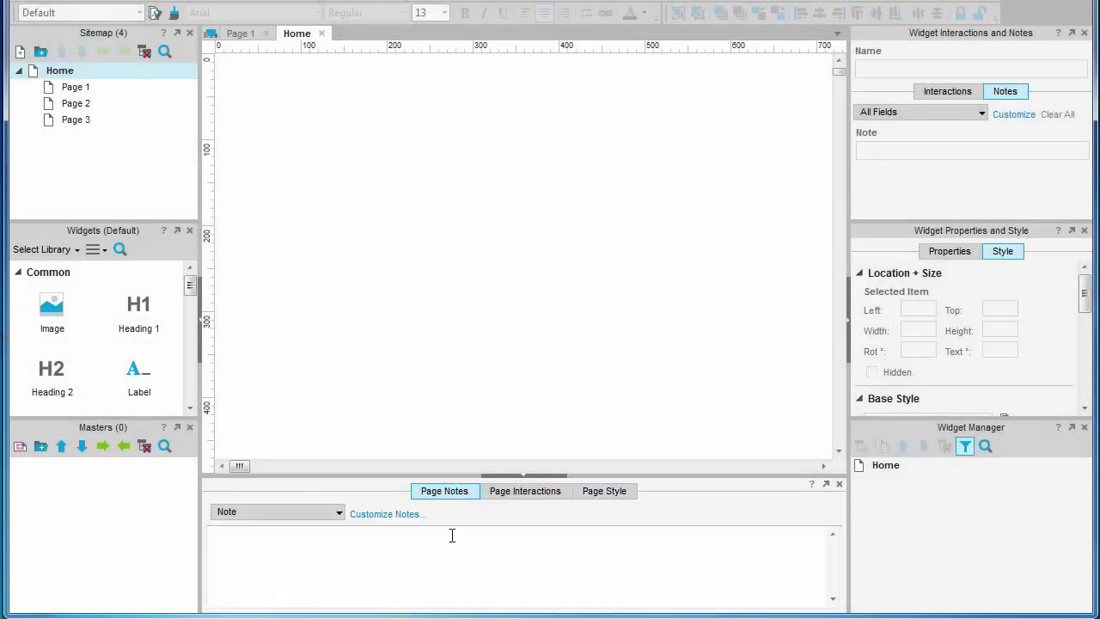
Step: Write the Home page note "This is the home page"
{"action": "left_click", "coordinate": [452, 535]}
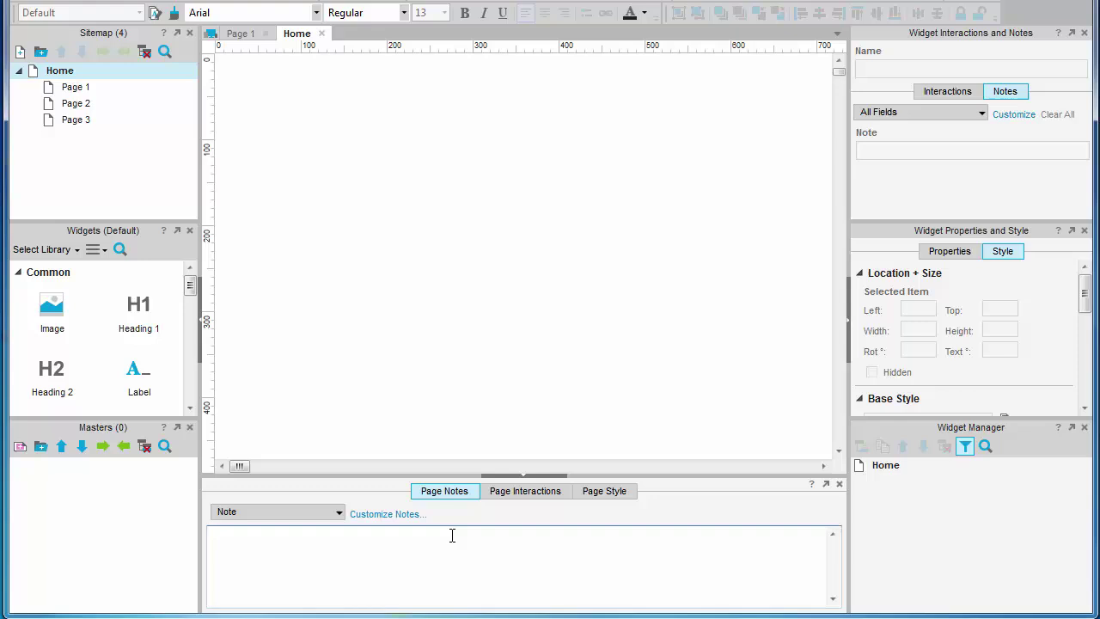
{"action": "type", "text": "This is the home page"}
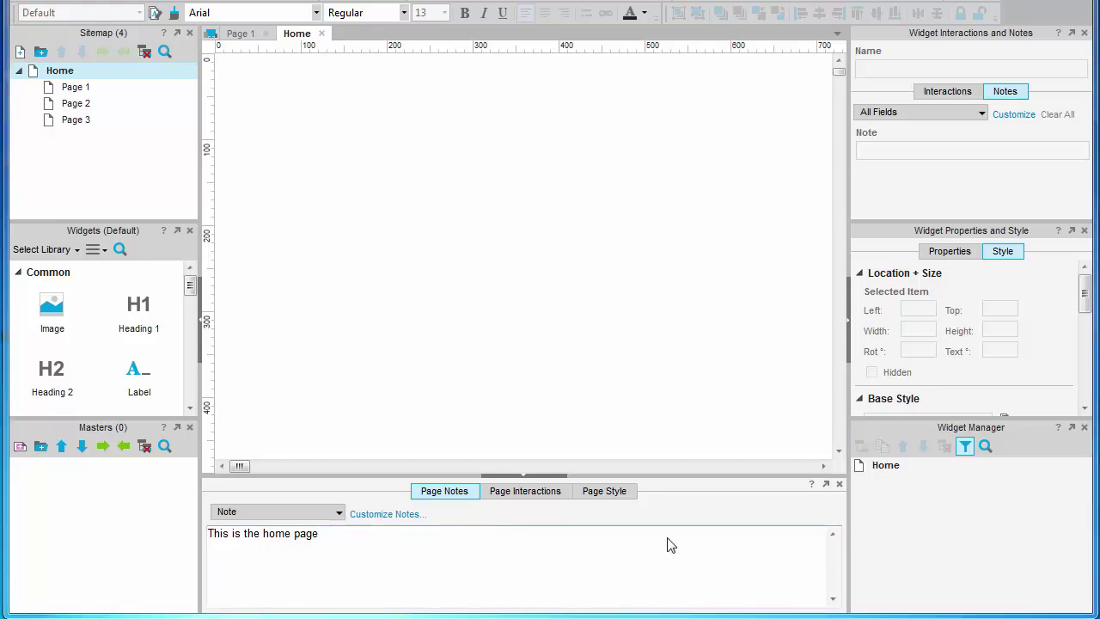
Step: Try a black Home page background, restore it to white, and open the Default page style editor
{"action": "left_click", "coordinate": [618, 491]}
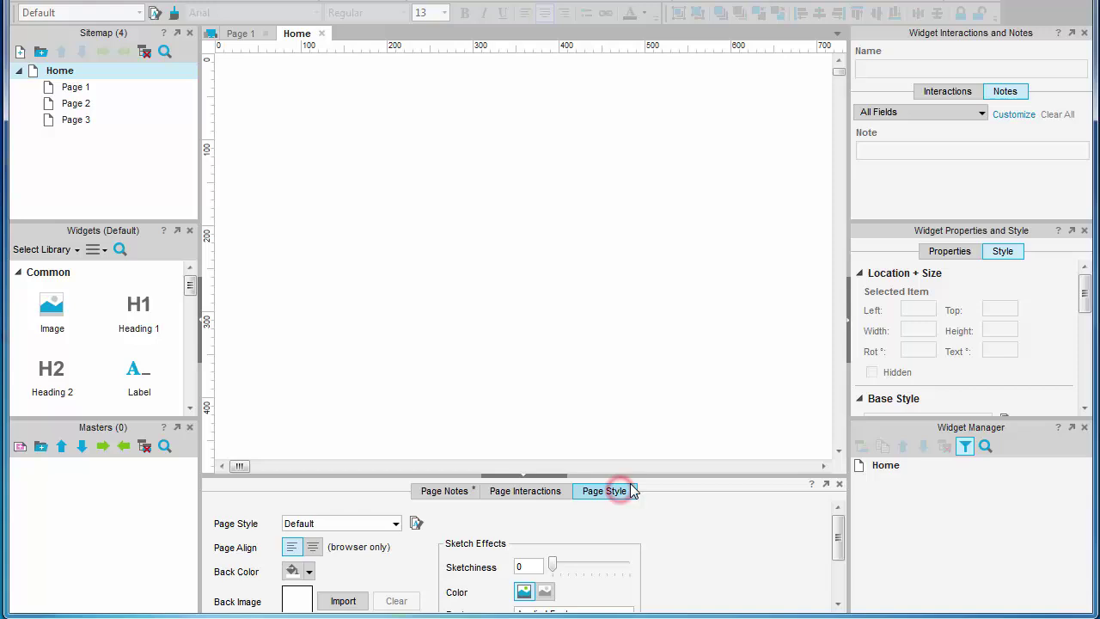
{"action": "left_click_drag", "start_coordinate": [667, 475], "coordinate": [665, 389]}
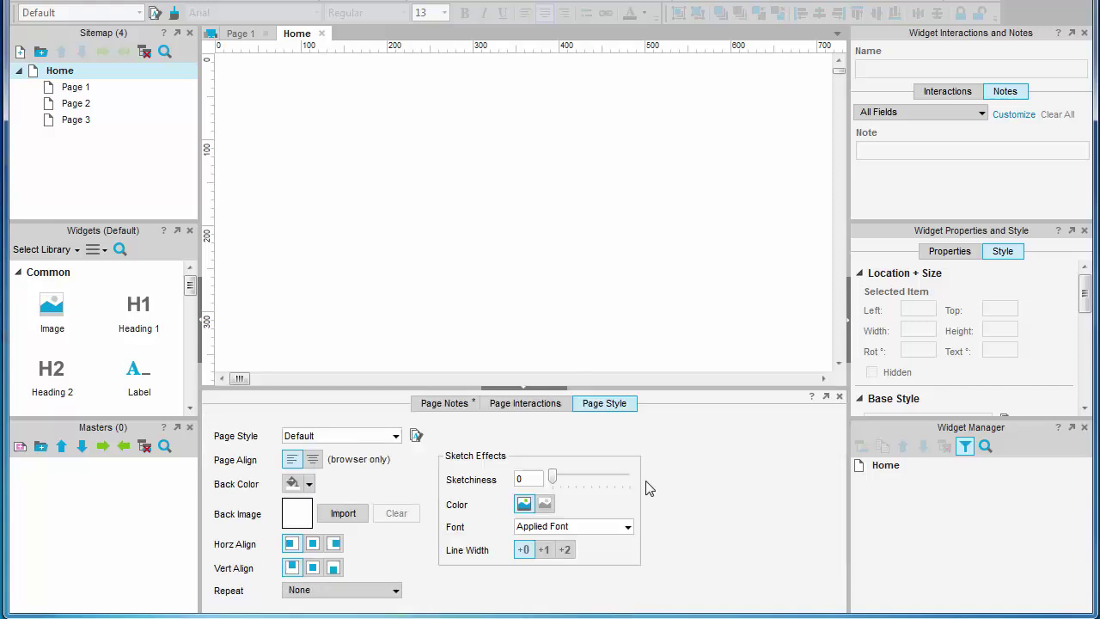
{"action": "left_click", "coordinate": [300, 487]}
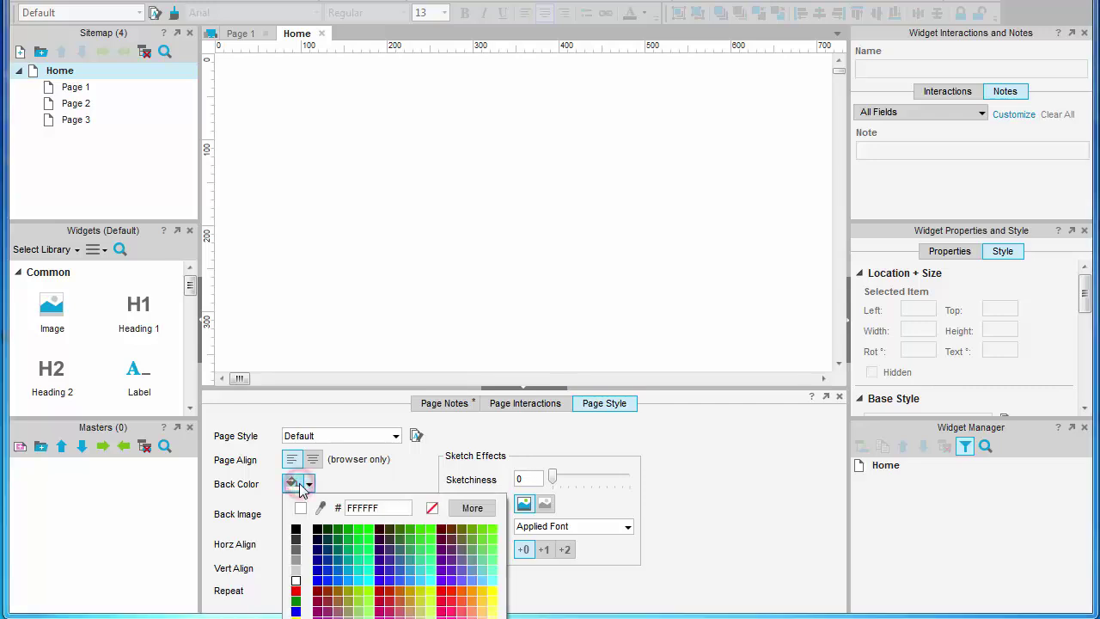
{"action": "left_click", "coordinate": [295, 529]}
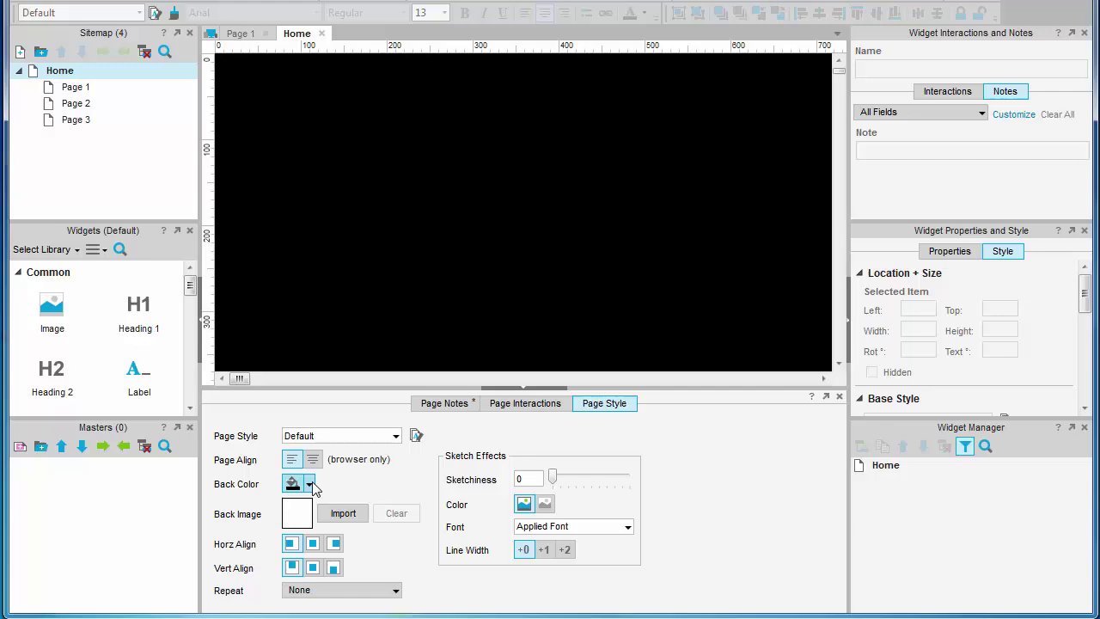
{"action": "left_click", "coordinate": [312, 486]}
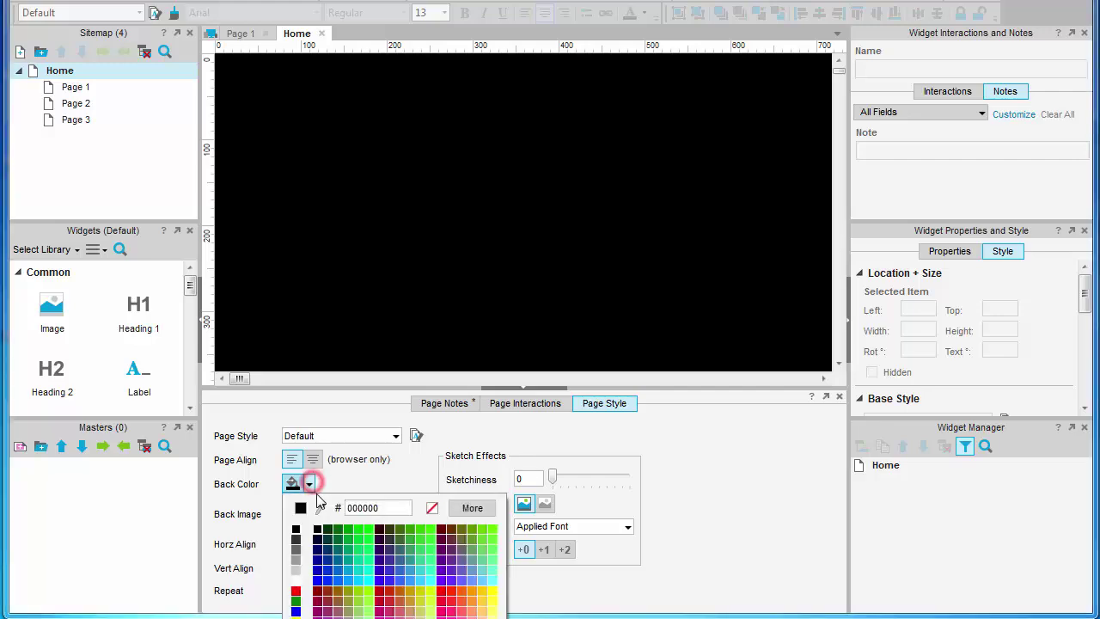
{"action": "left_click", "coordinate": [292, 585]}
{"action": "left_click", "coordinate": [416, 435]}
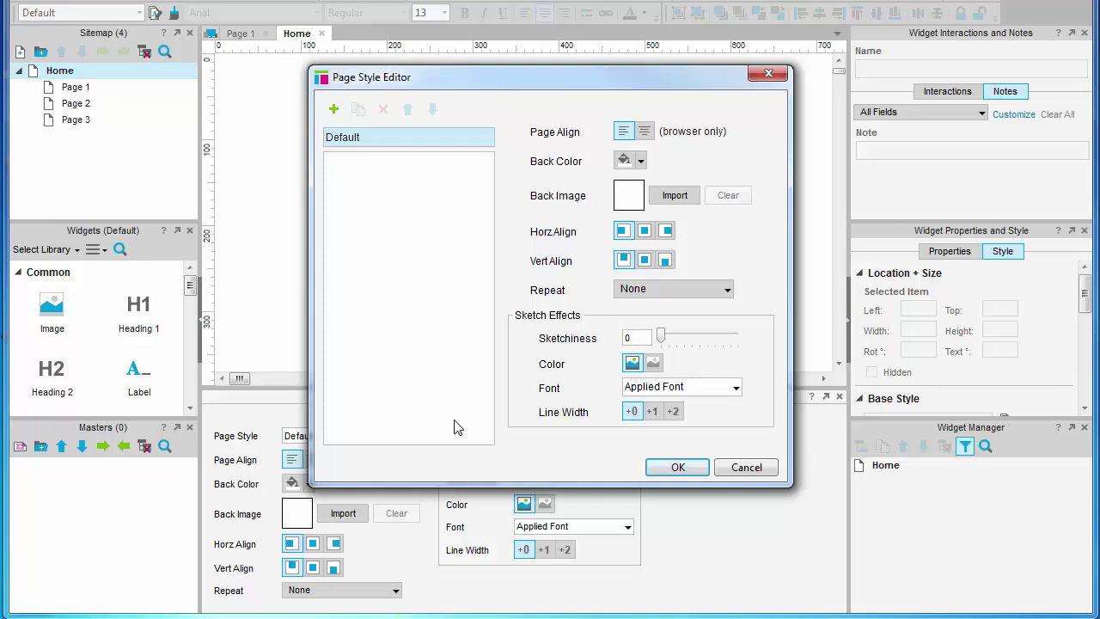
Step: Set the Default page style background to black and confirm it on Page 1 and Home
{"action": "left_click", "coordinate": [641, 163]}
{"action": "left_click", "coordinate": [627, 201]}
{"action": "left_click", "coordinate": [667, 464]}
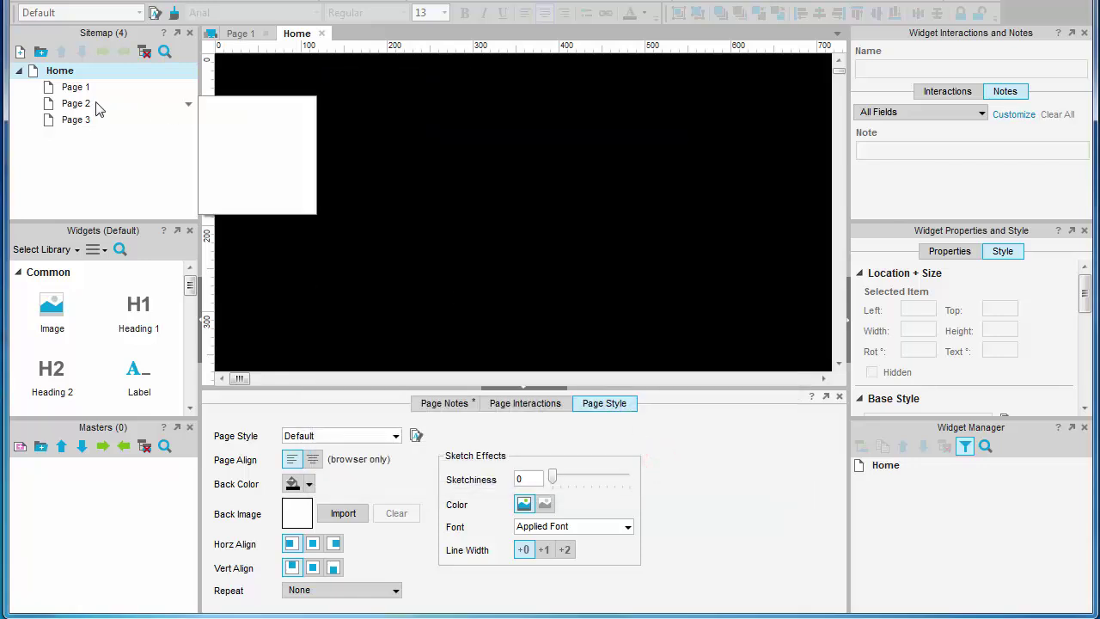
{"action": "double_click", "coordinate": [76, 87]}
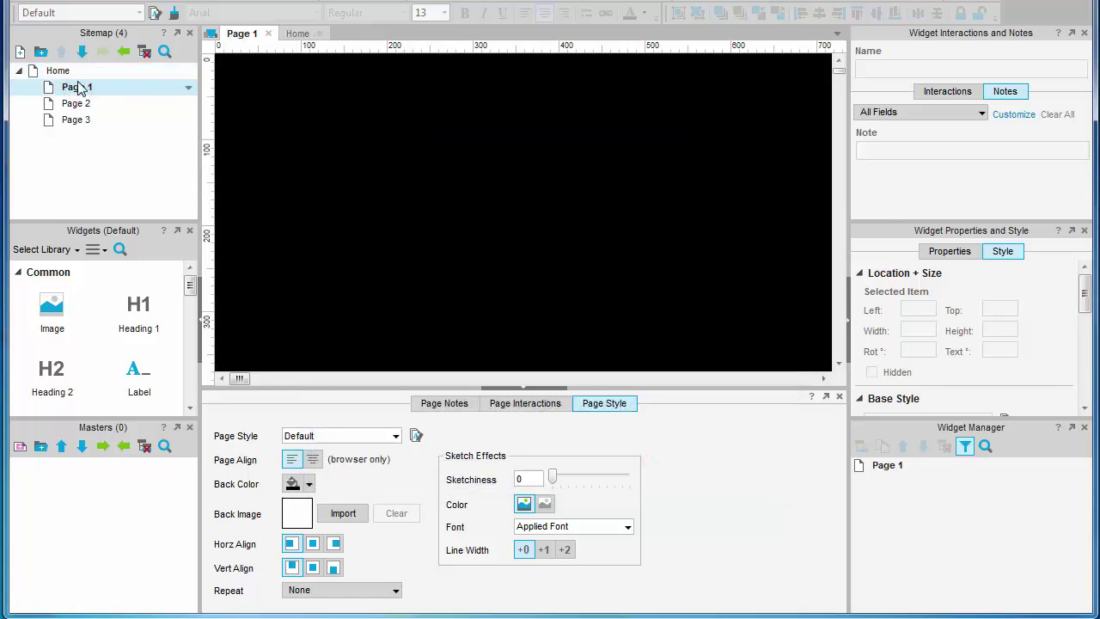
{"action": "left_click", "coordinate": [71, 71]}
{"action": "double_click", "coordinate": [72, 72]}
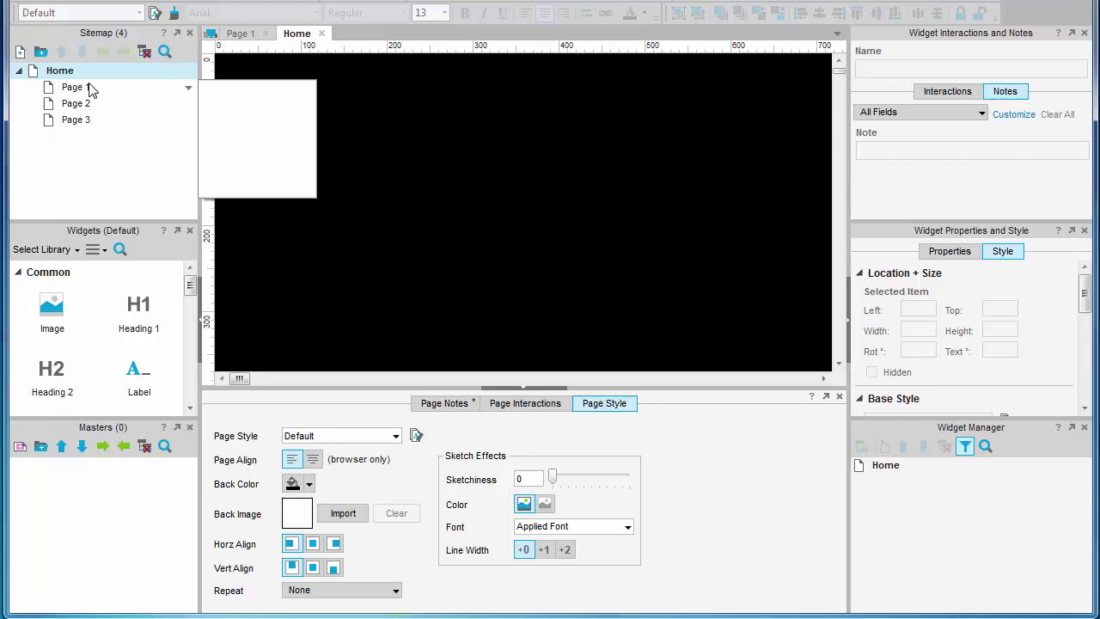
Step: Change the Default page style's Back Color to white in the Page Style Editor
{"action": "left_click", "coordinate": [415, 434]}
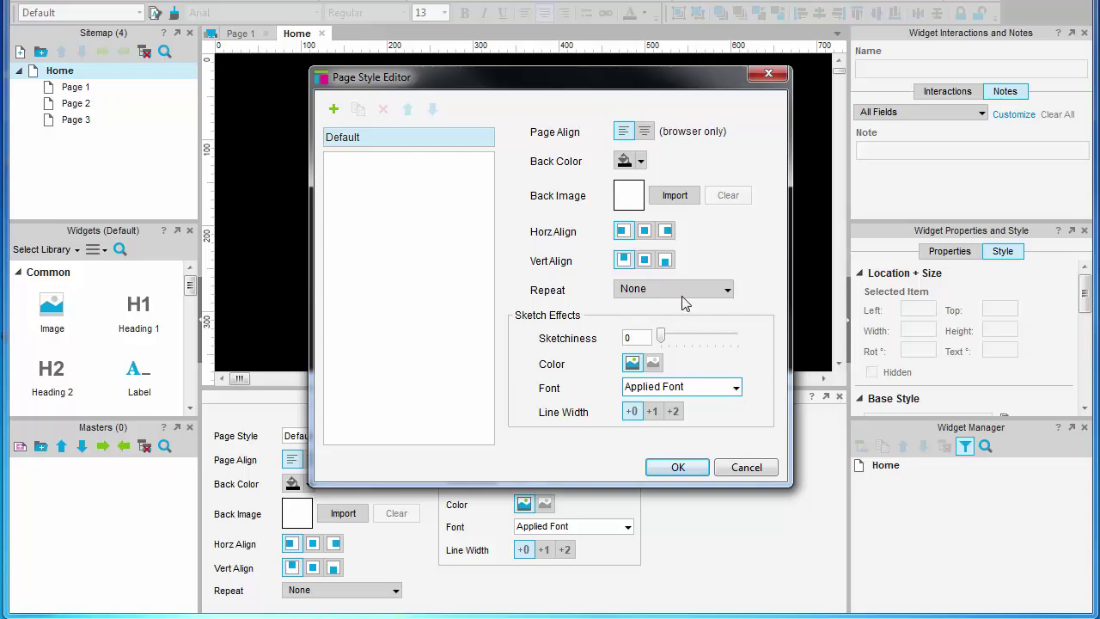
{"action": "left_click", "coordinate": [640, 161]}
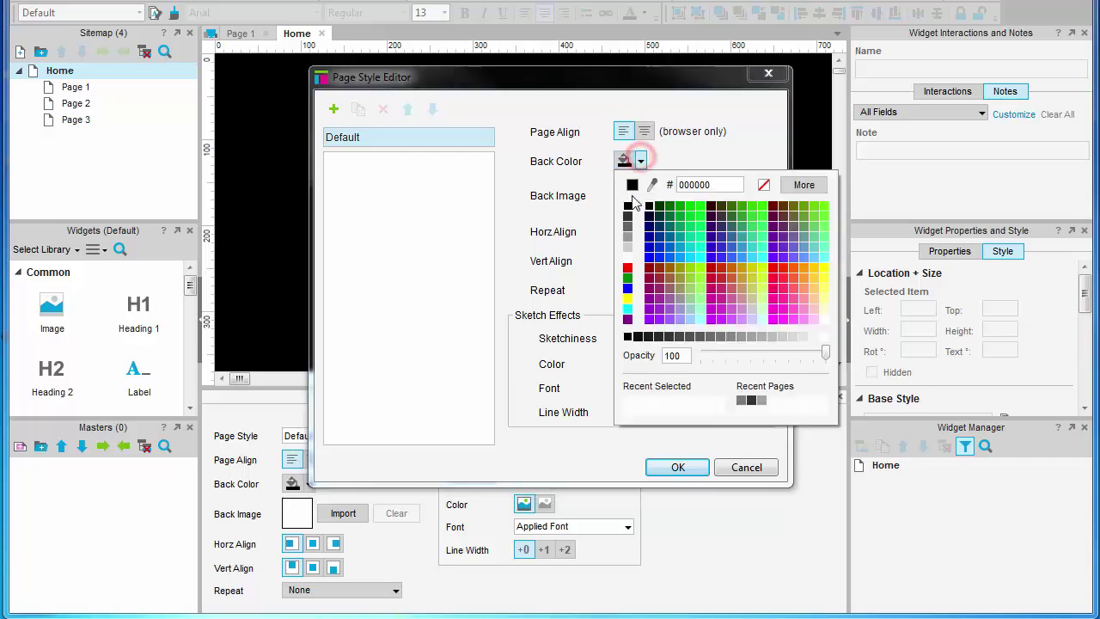
{"action": "left_click", "coordinate": [628, 250]}
{"action": "left_click", "coordinate": [679, 468]}
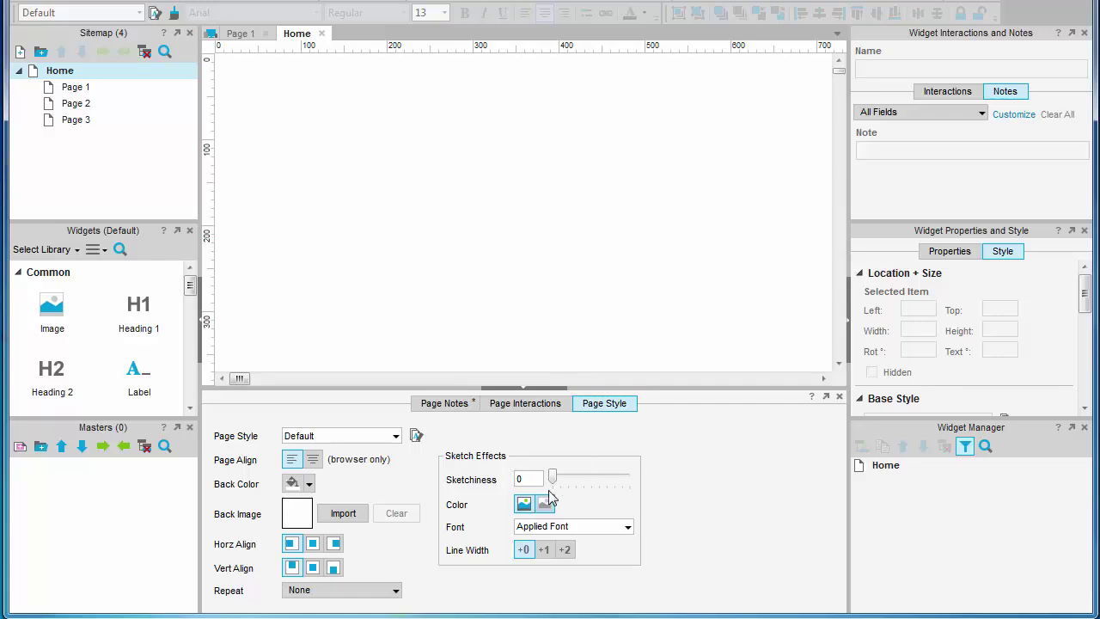
Step: Try sketchiness 30, return it to 0, and drag the splitter down to enlarge the canvas
{"action": "left_click_drag", "start_coordinate": [555, 483], "coordinate": [581, 483]}
{"action": "left_click_drag", "start_coordinate": [581, 483], "coordinate": [551, 482]}
{"action": "left_click_drag", "start_coordinate": [524, 388], "coordinate": [520, 493]}
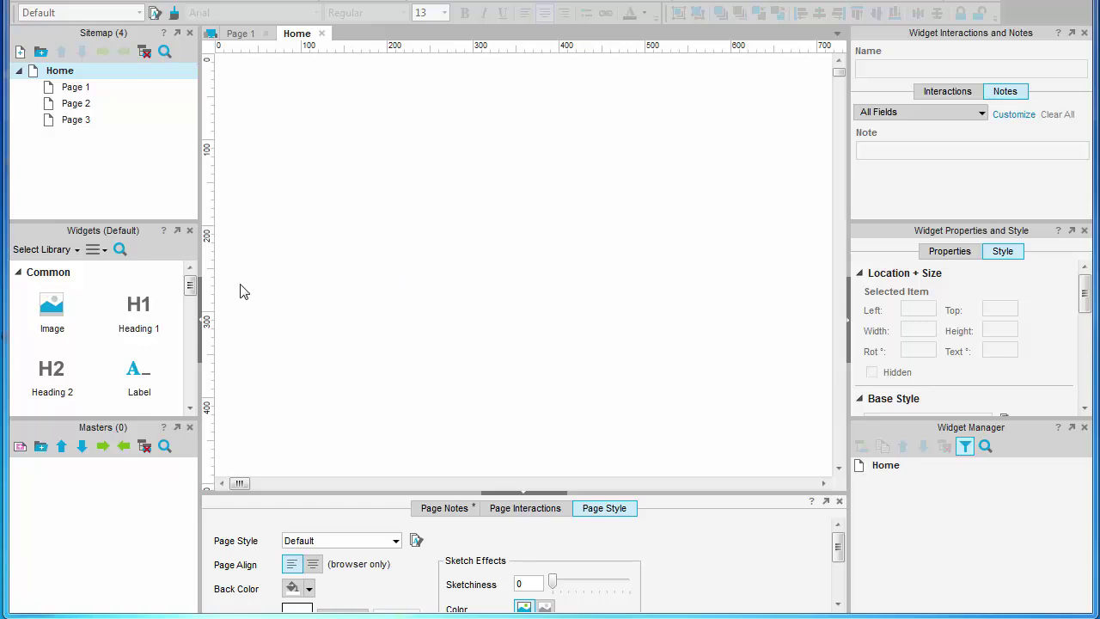
Step: Add a global guide near the left edge and a Home-only guide at 100px, checking Page 1
{"action": "mouse_move", "coordinate": [209, 291]}
{"action": "left_mouse_down"}
{"action": "mouse_move", "coordinate": [238, 302]}
{"action": "mouse_move", "coordinate": [226, 300]}
{"action": "left_mouse_up"}
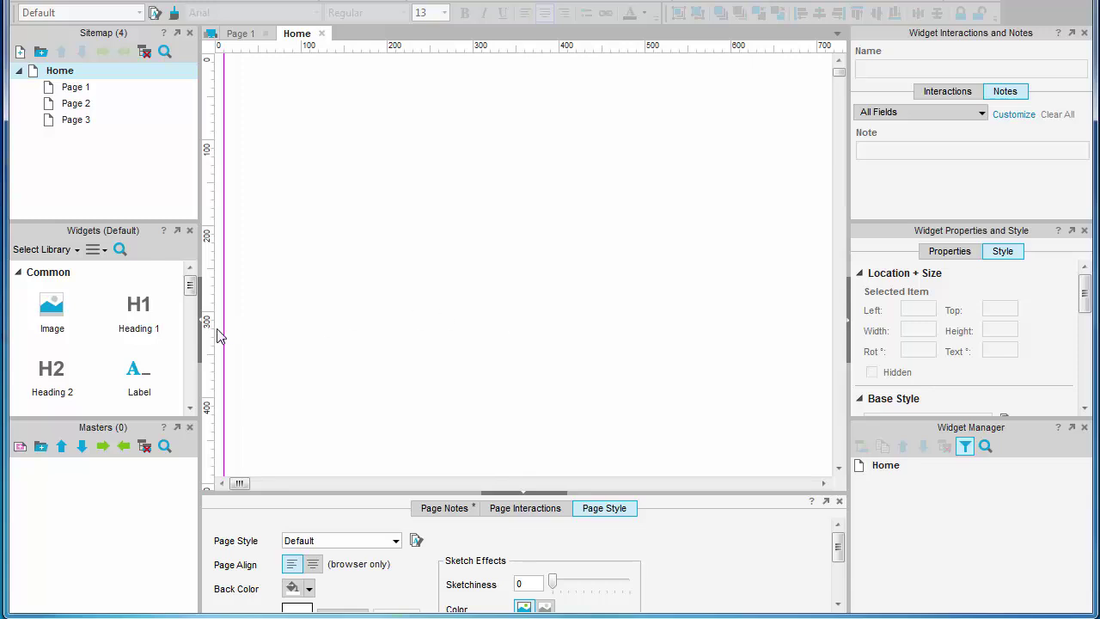
{"action": "left_click_drag", "start_coordinate": [208, 340], "coordinate": [304, 342]}
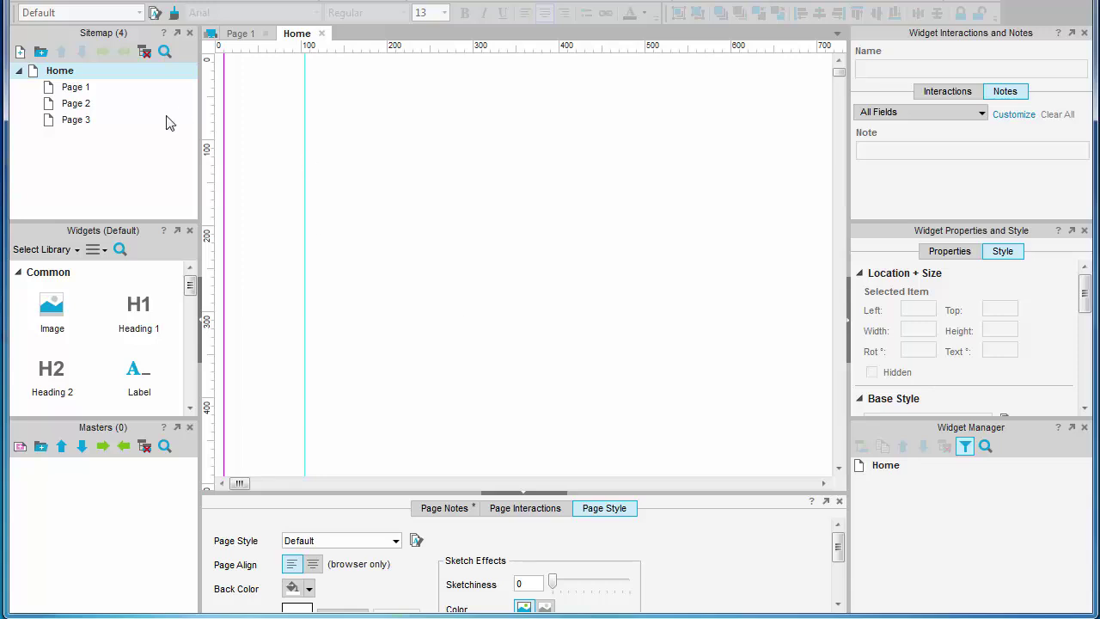
{"action": "double_click", "coordinate": [91, 87]}
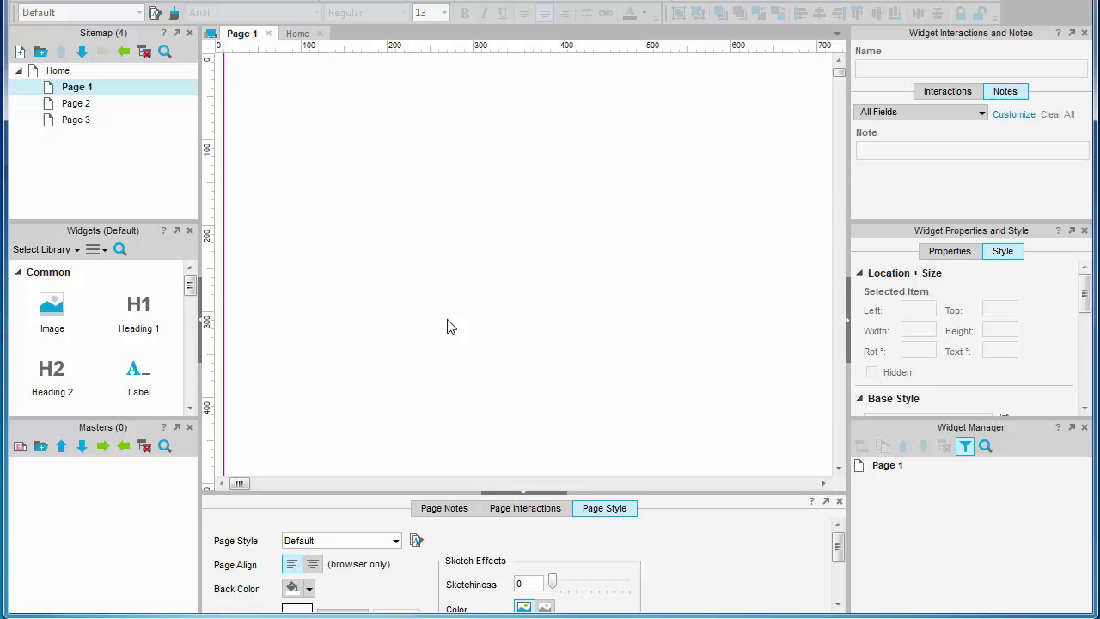
{"action": "double_click", "coordinate": [127, 71]}
{"action": "left_click", "coordinate": [305, 230]}
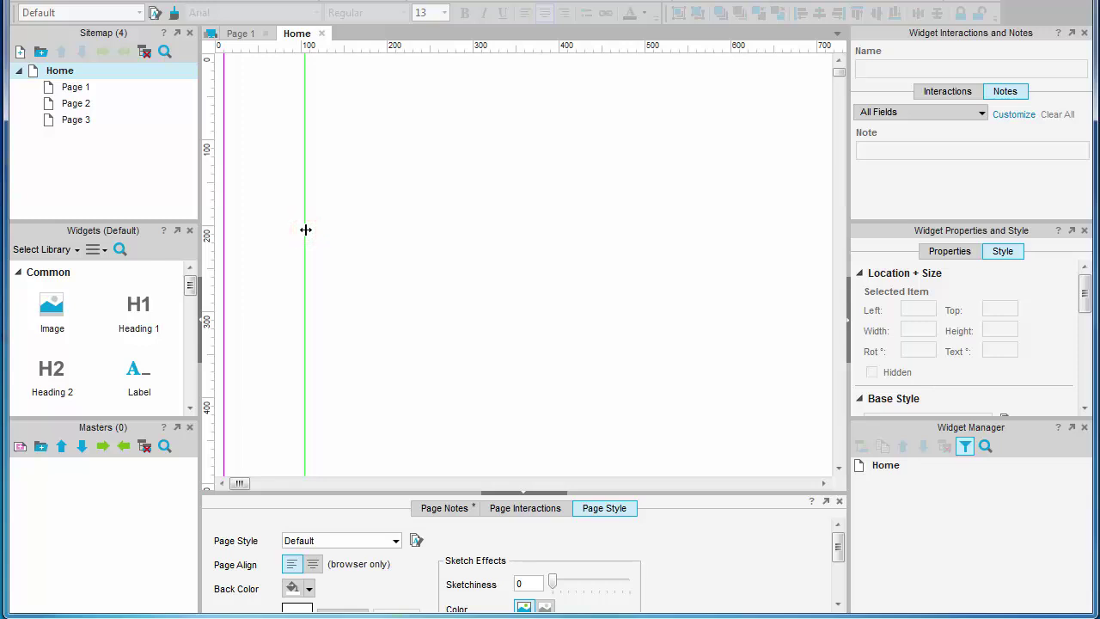
Step: Delete the 100px page guide, add global guides at about 600, 620 and 940px, and open Grid and Guides
{"action": "key", "text": "Delete"}
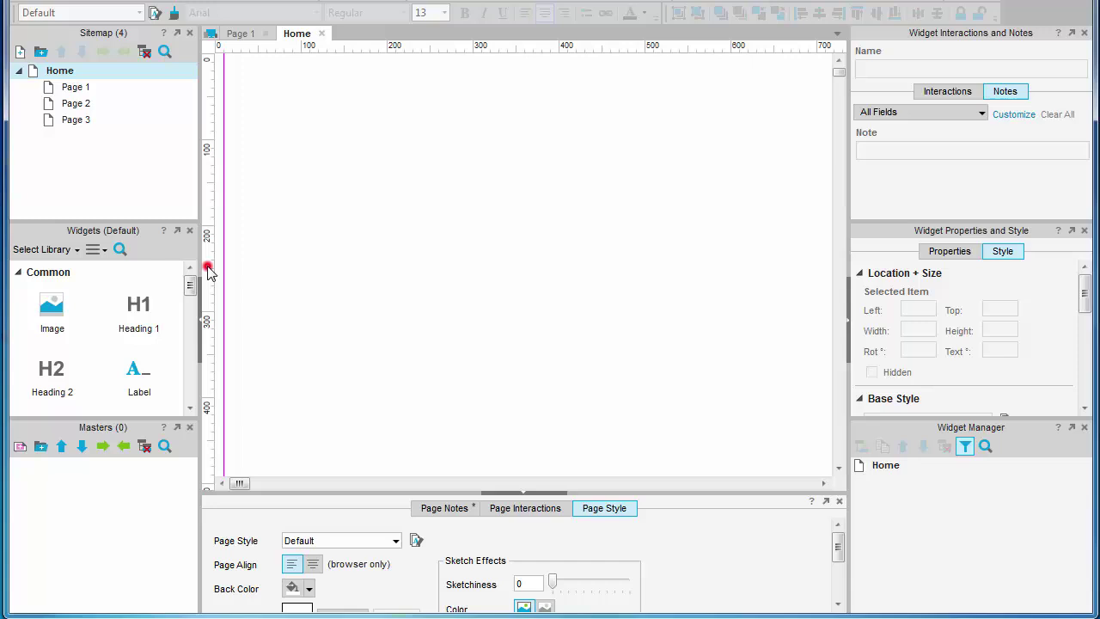
{"action": "left_click_drag", "start_coordinate": [208, 271], "coordinate": [740, 264]}
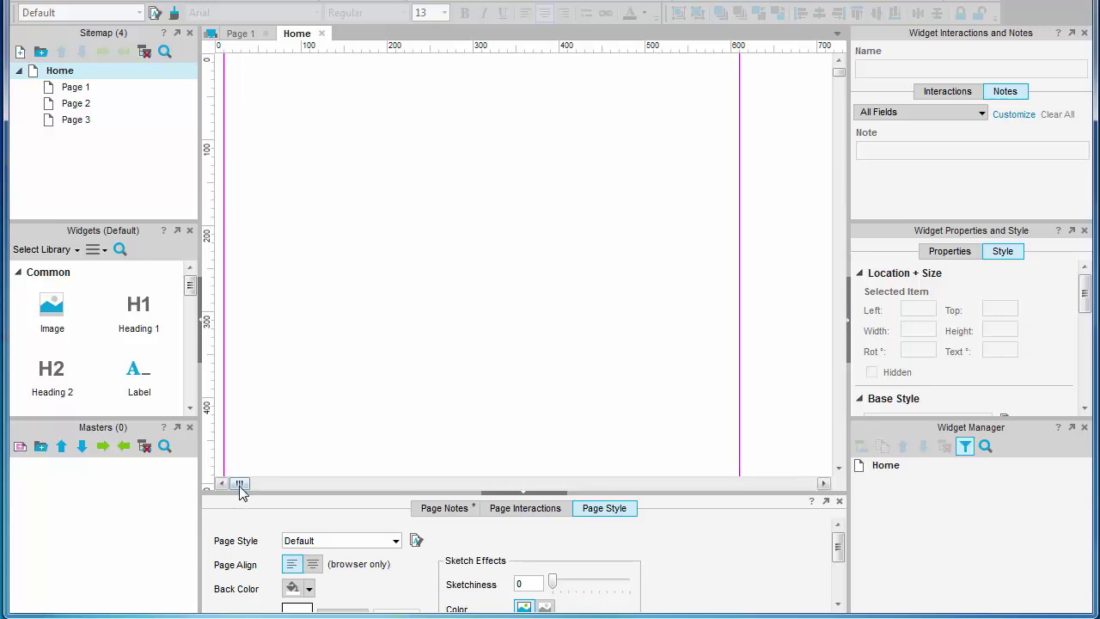
{"action": "left_click_drag", "start_coordinate": [239, 484], "coordinate": [254, 487]}
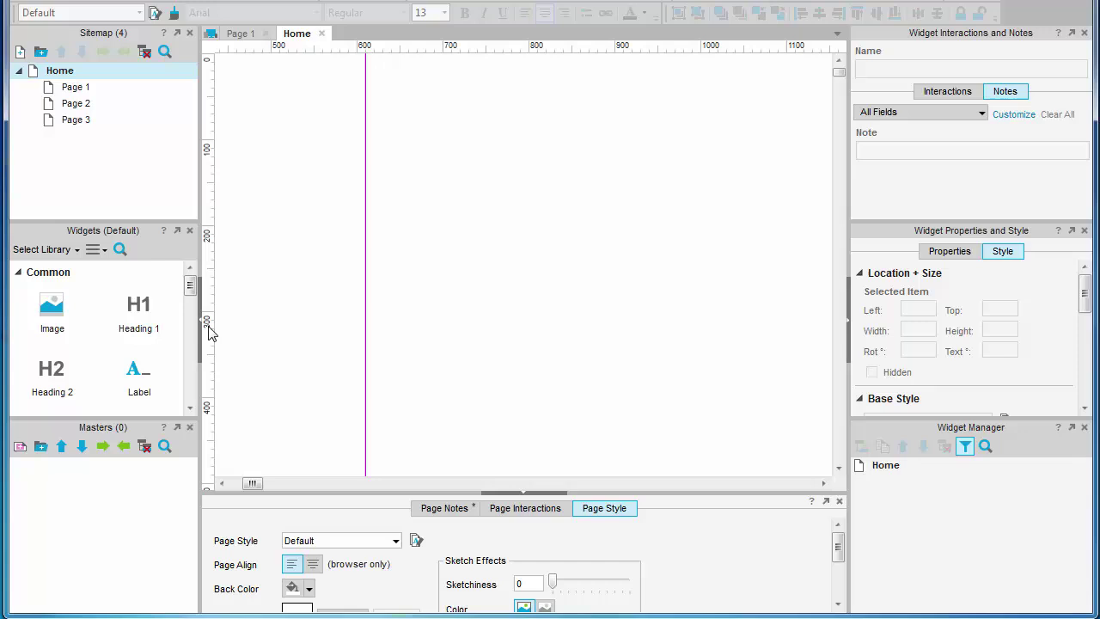
{"action": "left_click_drag", "start_coordinate": [206, 319], "coordinate": [384, 354]}
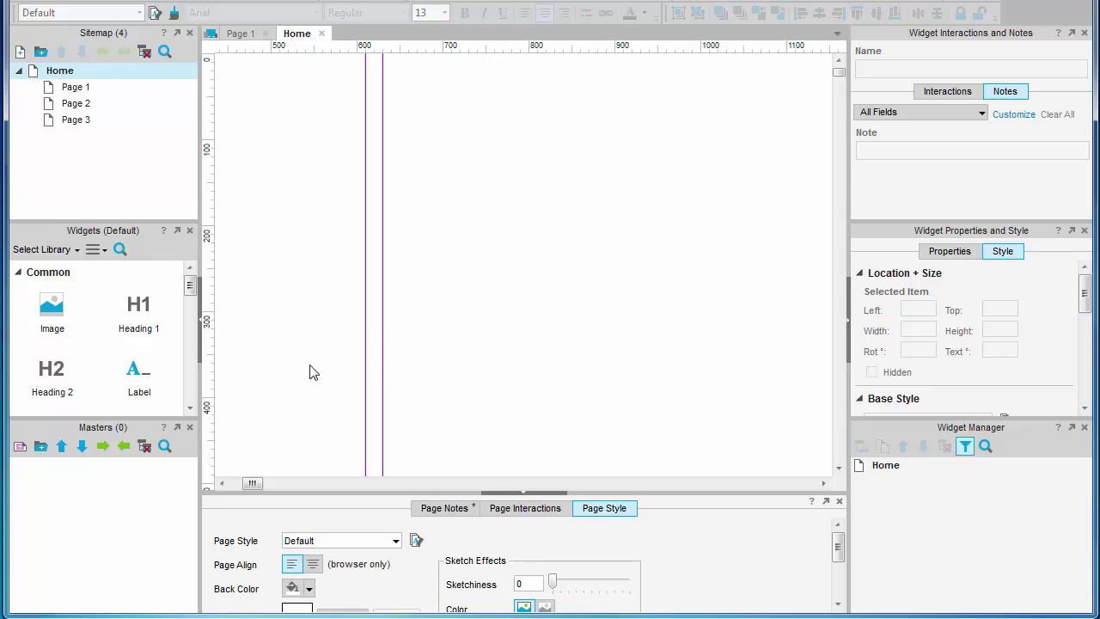
{"action": "left_click_drag", "start_coordinate": [208, 350], "coordinate": [659, 365]}
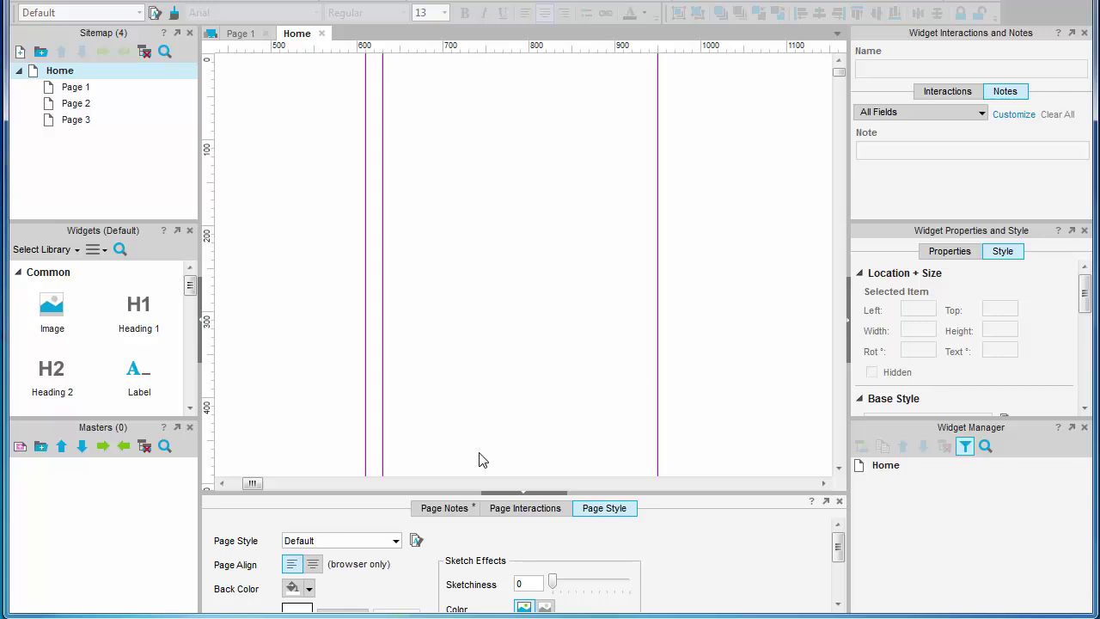
{"action": "left_click_drag", "start_coordinate": [253, 484], "coordinate": [231, 489]}
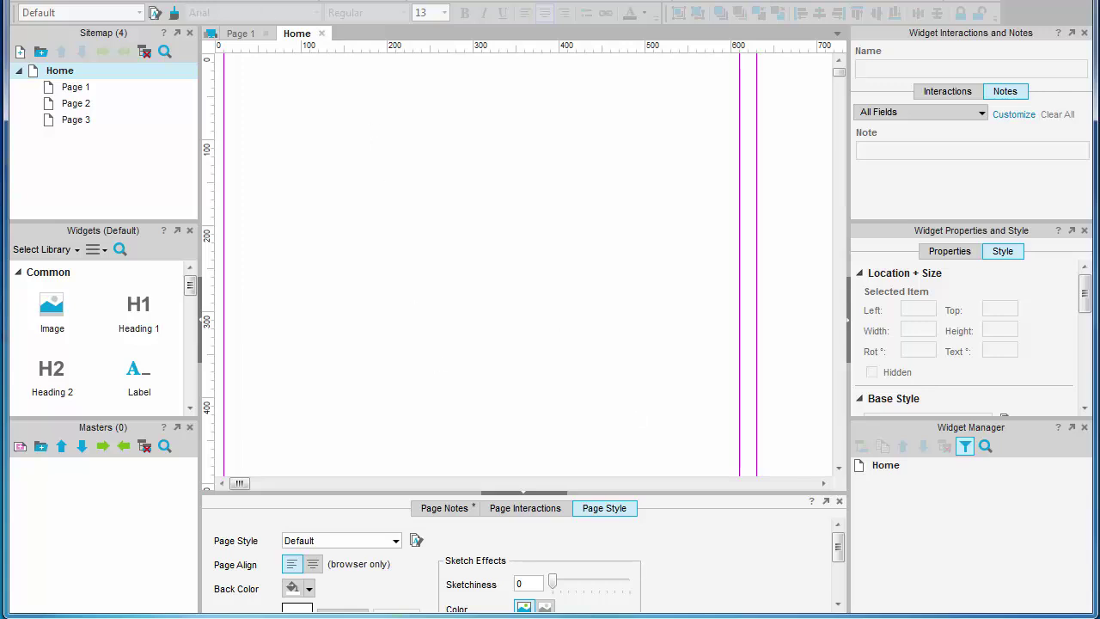
{"action": "left_click", "coordinate": [284, 207]}
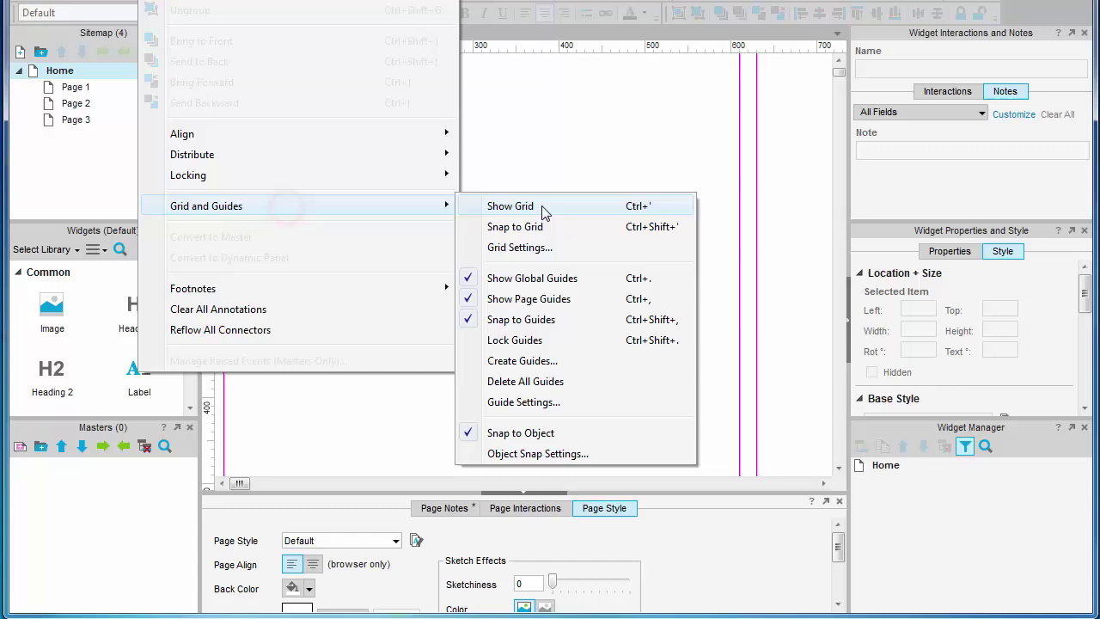